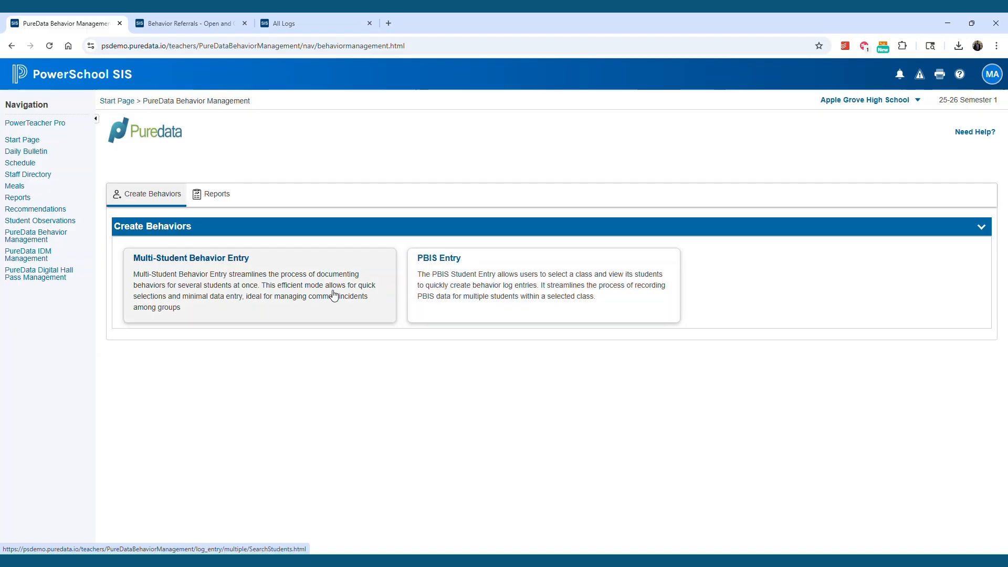
Open Multi-Student Behavior Entry and load the 1(A) - U.S. History - 2 class roster.
click(310, 293)
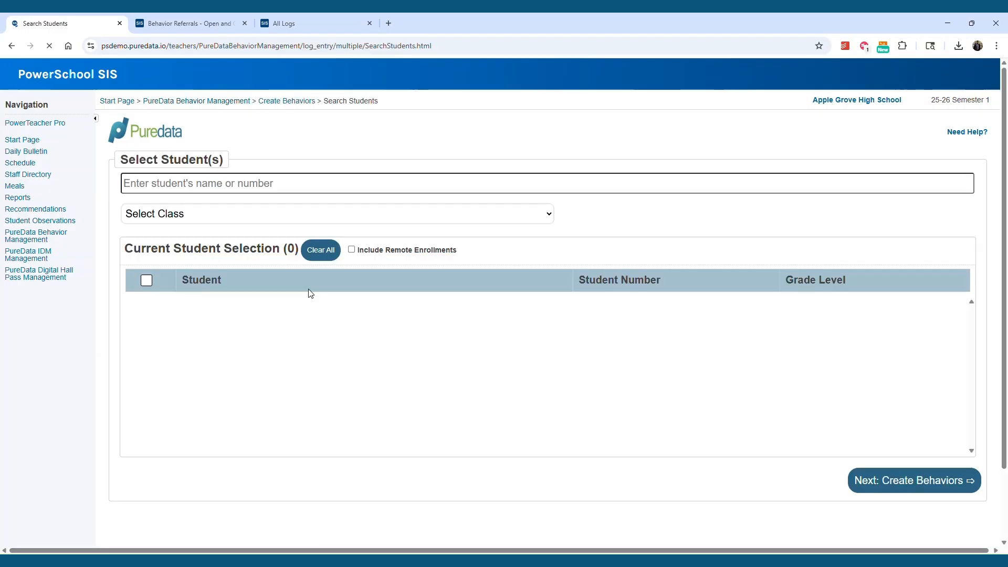
click(268, 221)
click(257, 247)
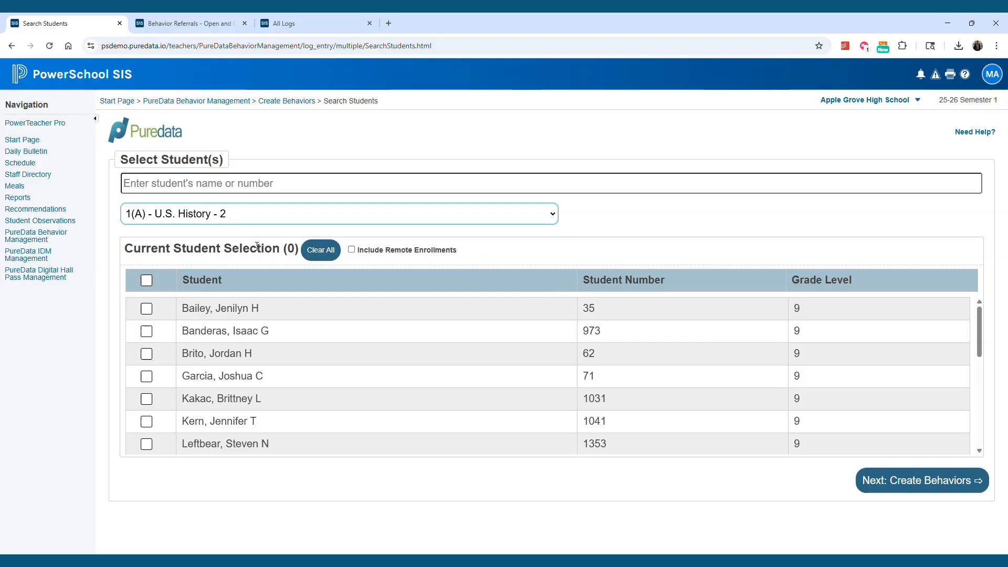
Select the first three students in the class list for behavior entry.
click(146, 281)
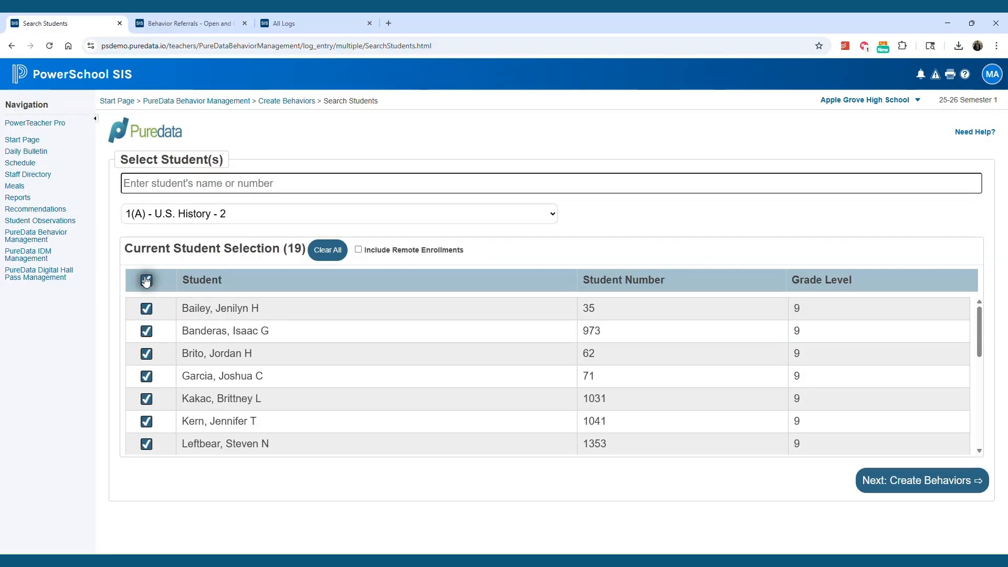
click(146, 281)
click(146, 308)
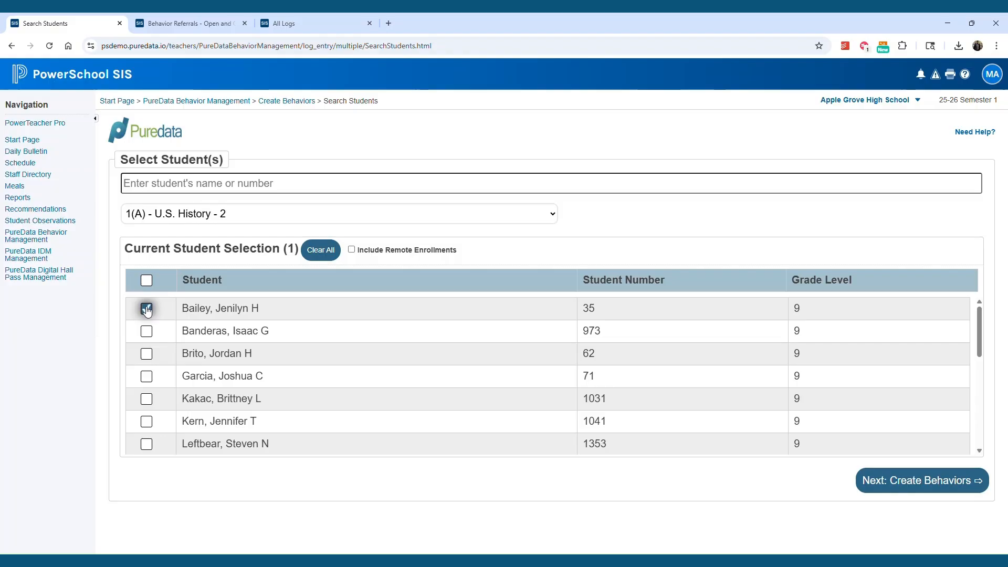
click(147, 332)
click(147, 354)
Search students for 'a', add the matching student to the selection, and proceed to creating behaviors.
click(209, 185)
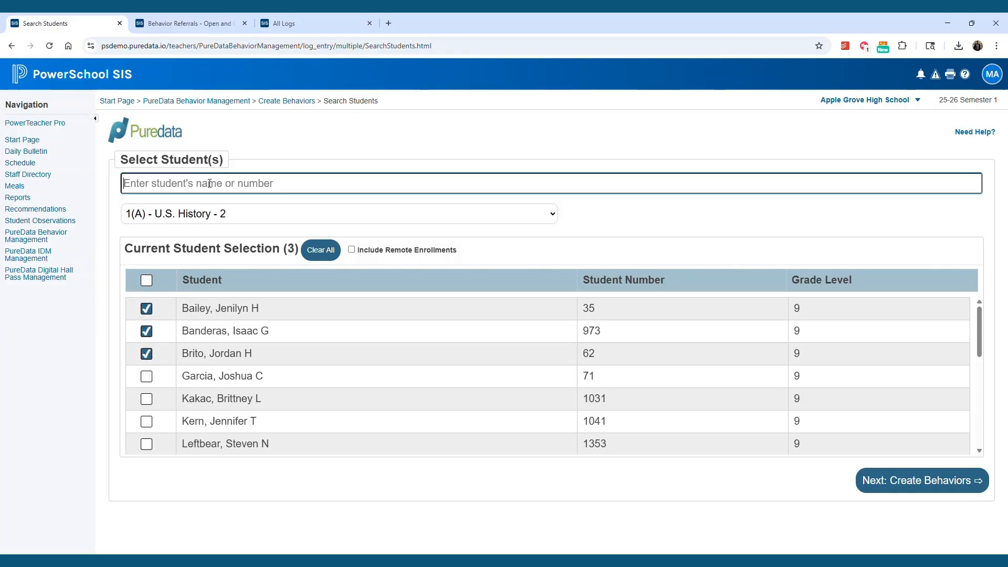
text(a)
click(202, 211)
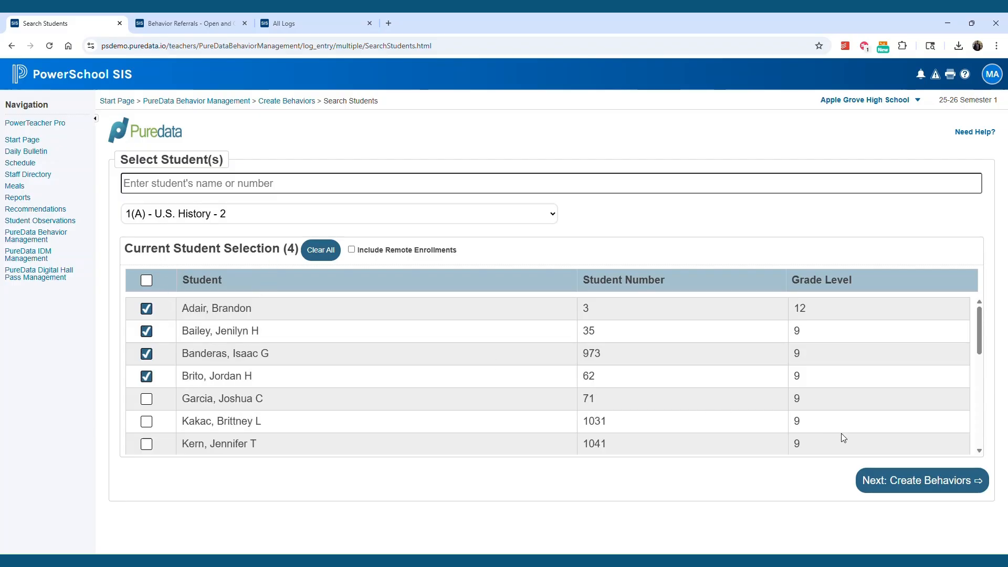
click(892, 479)
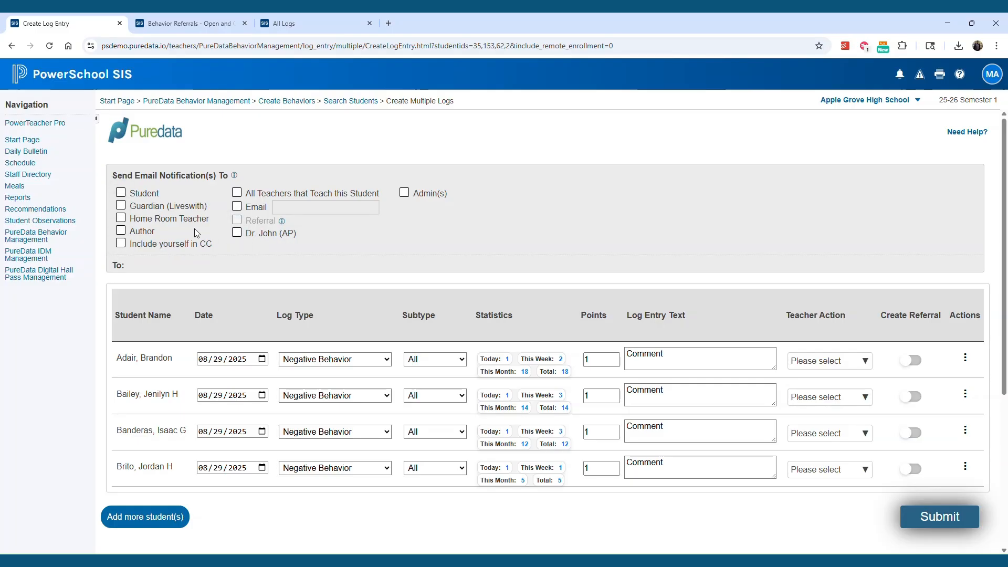
Send email notifications to the guardian the student lives with, the admins, and the assistant principal.
click(121, 206)
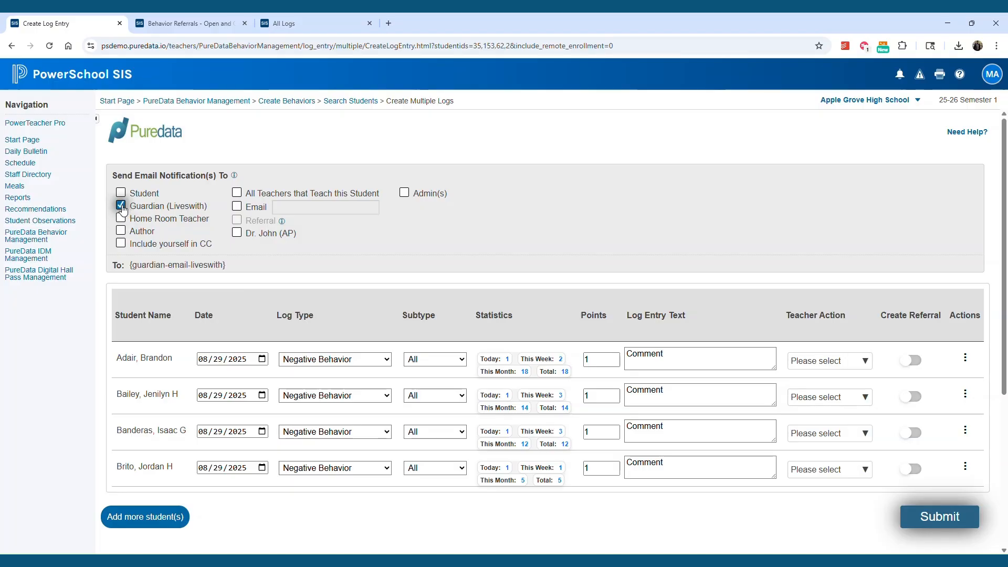
click(404, 193)
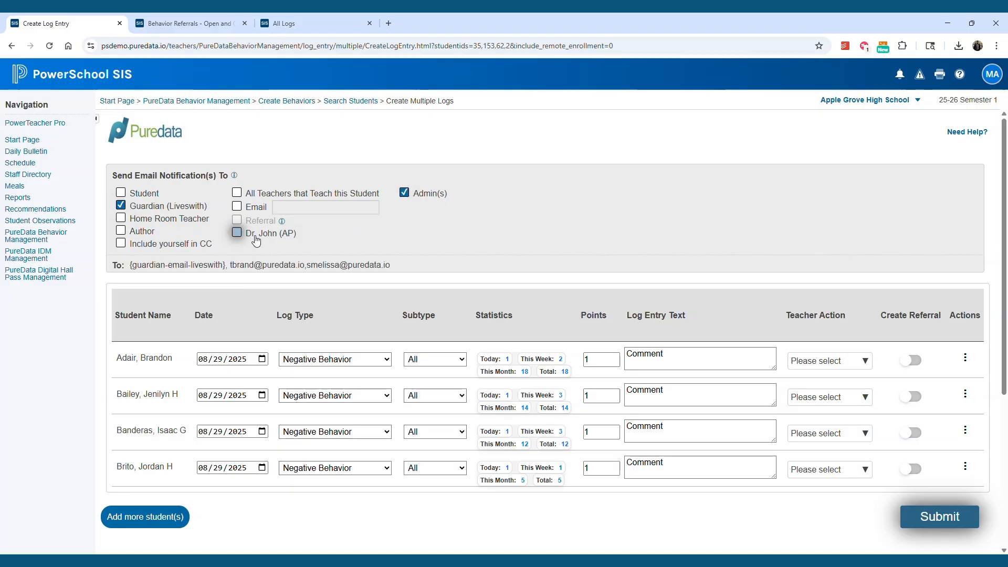
click(237, 233)
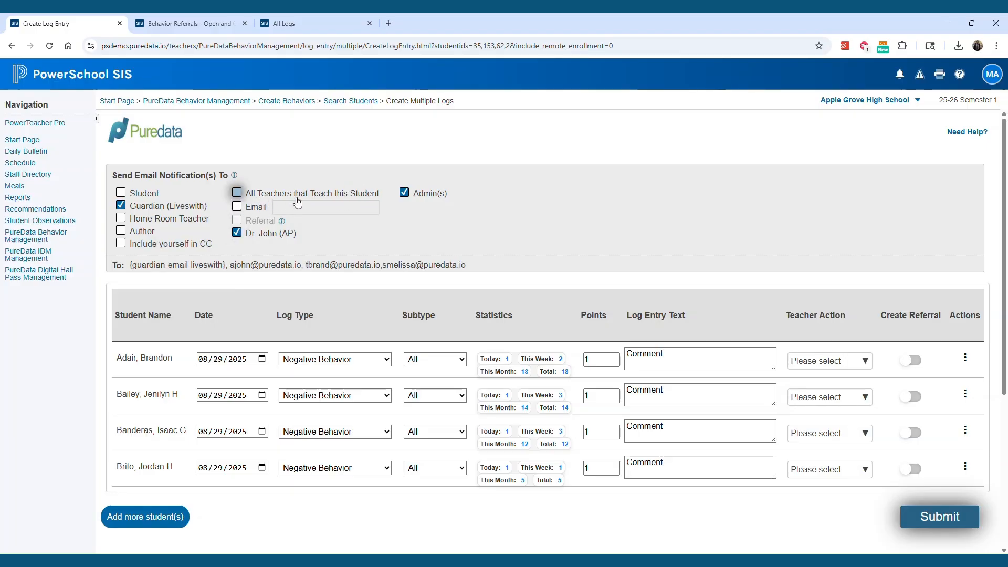
Browse the log type and subtype choices for the first student's entry.
scroll(302, 242, down, 1)
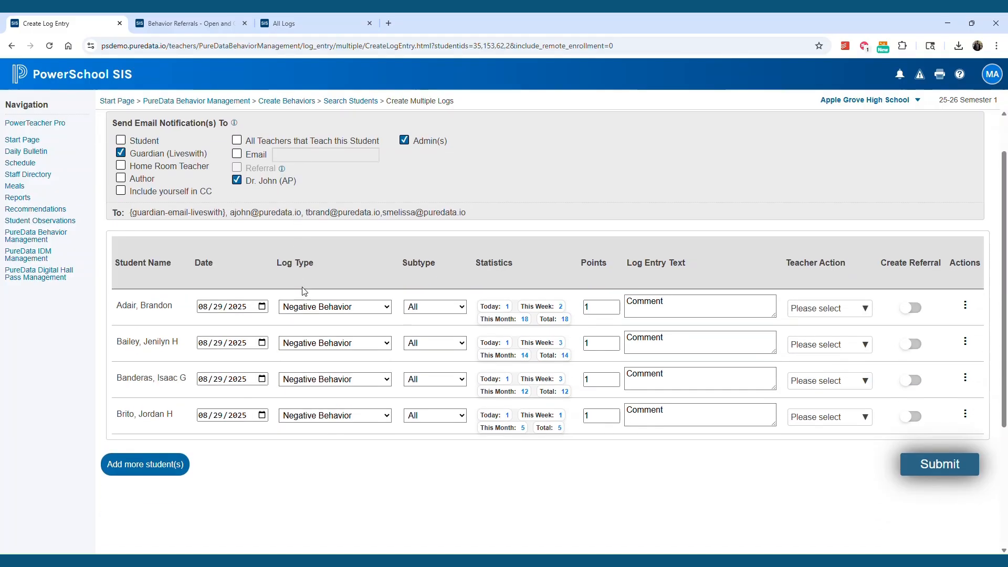
click(387, 307)
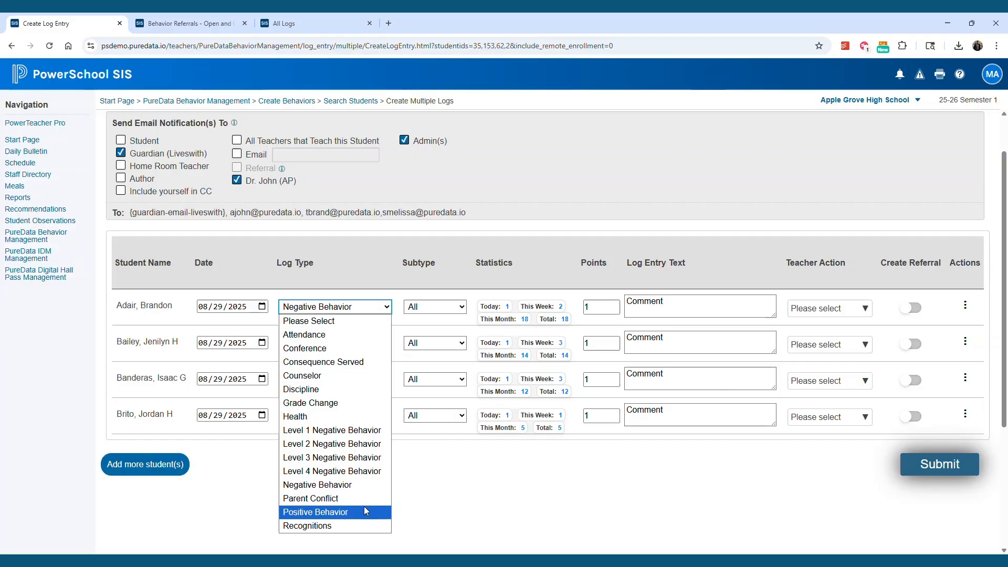
click(437, 475)
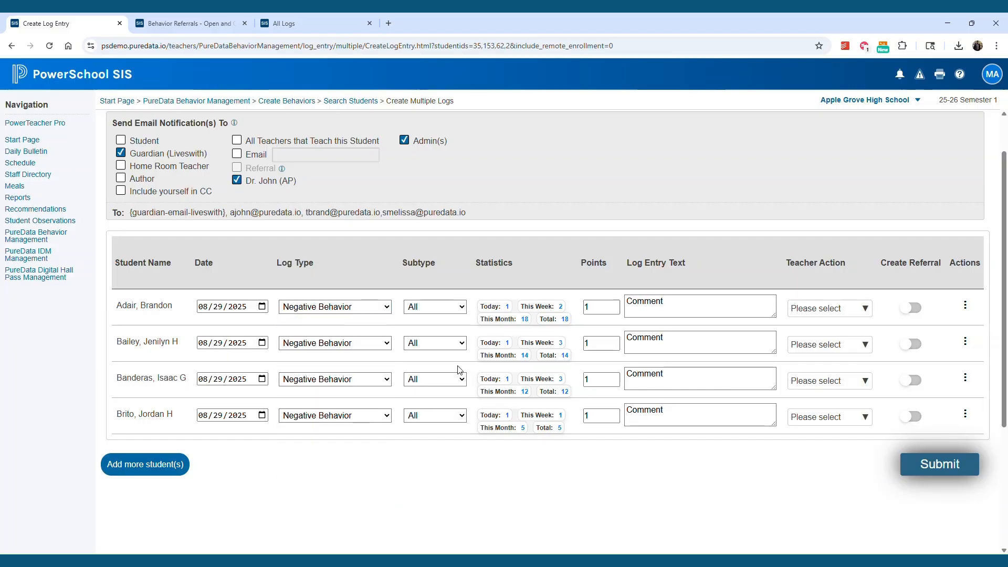
click(460, 311)
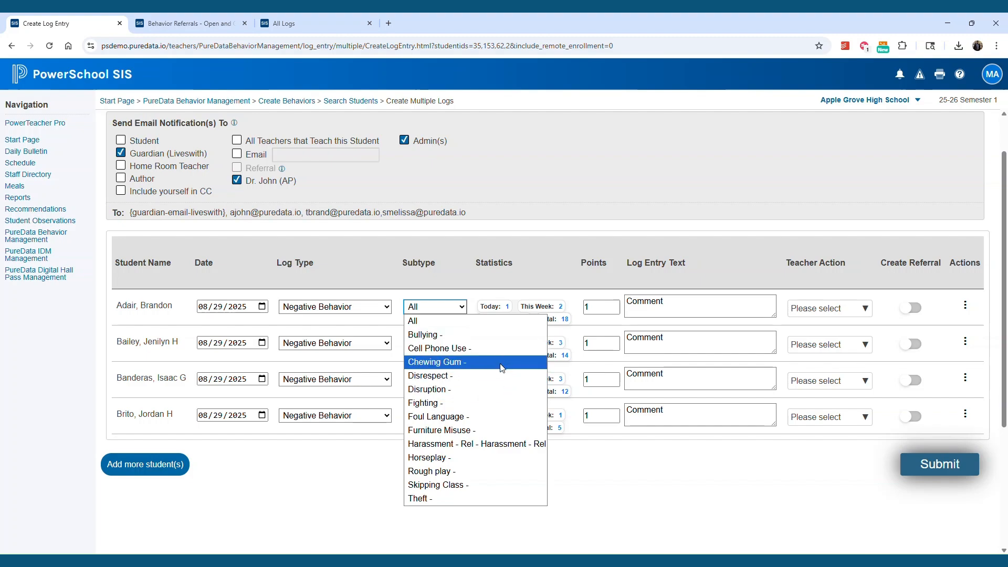
click(335, 307)
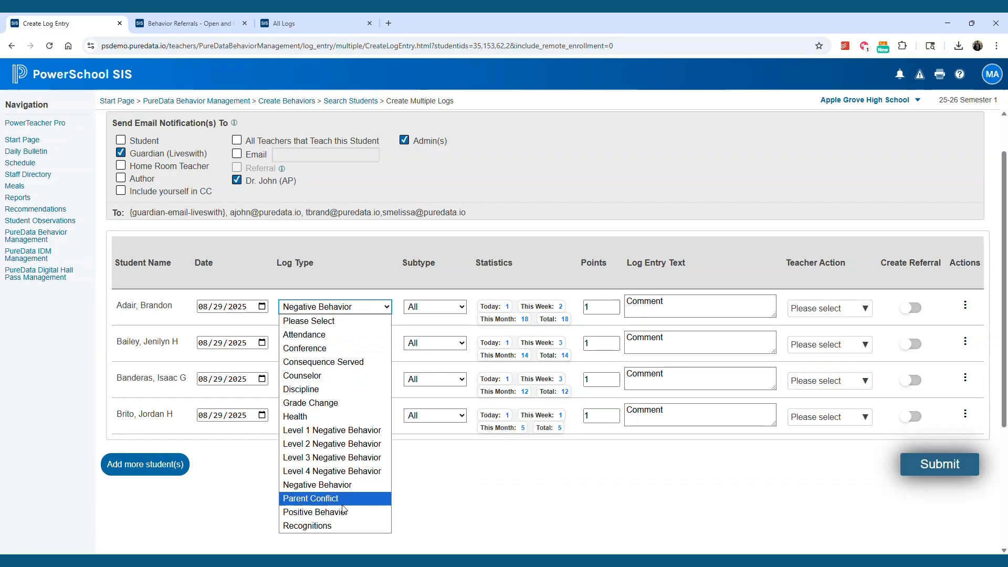
click(315, 513)
click(435, 307)
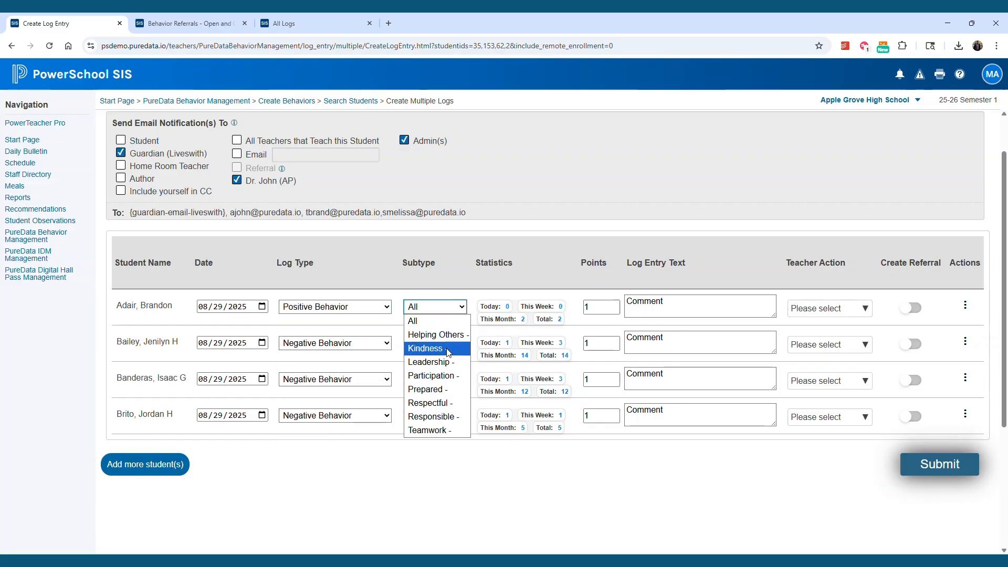
Set the first student's log type to Negative Behavior with subtype Cell Phone Use.
click(335, 307)
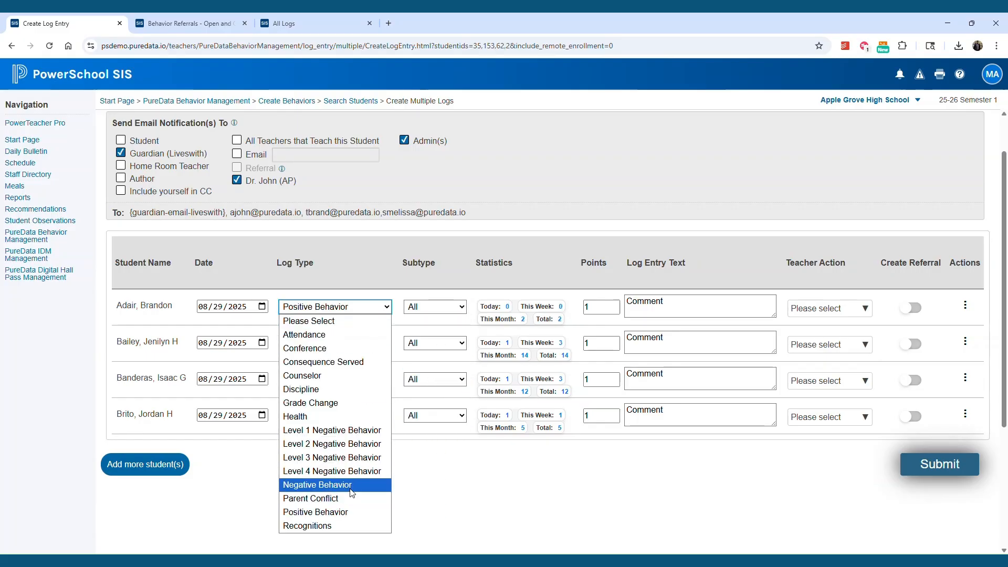
click(350, 490)
click(423, 307)
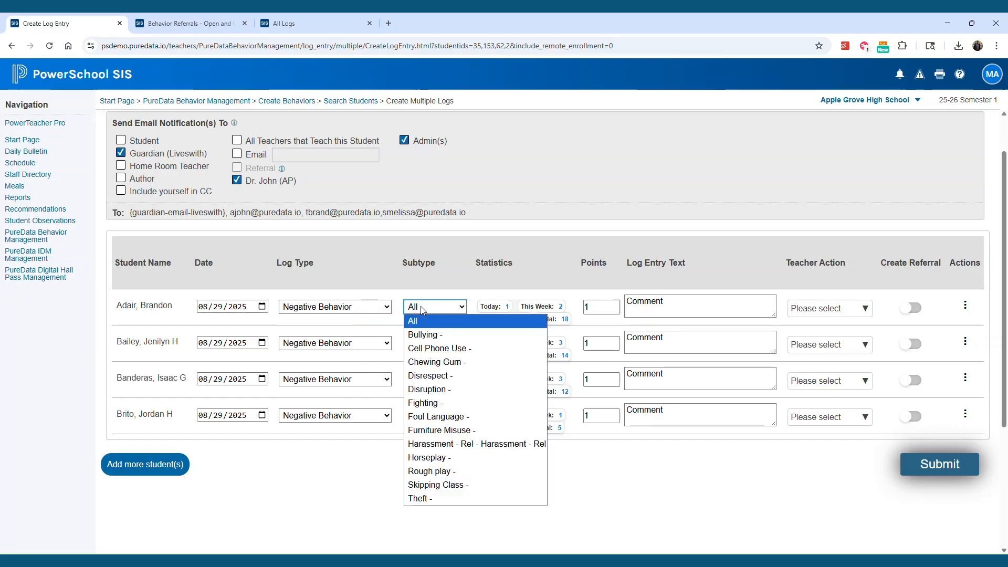
click(454, 349)
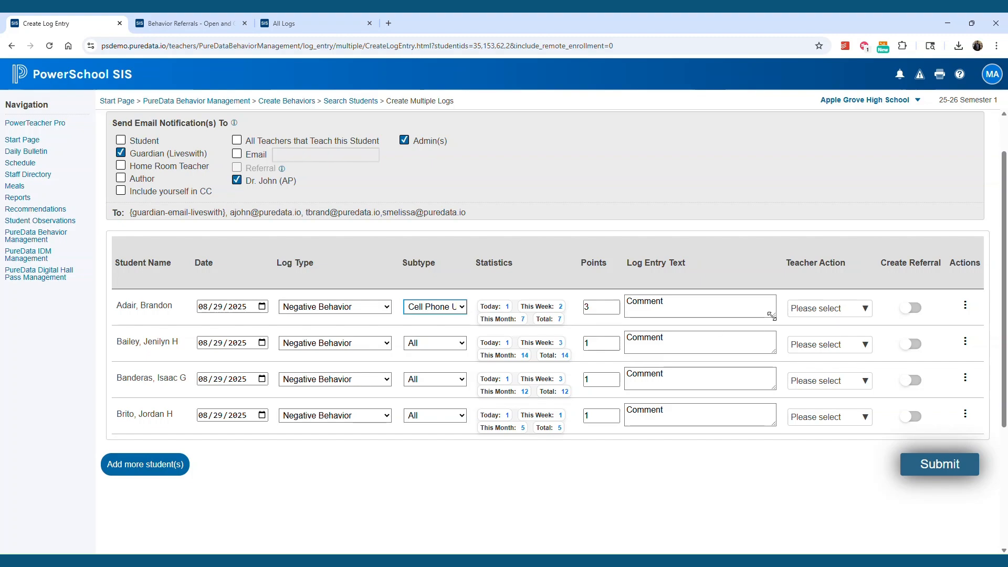
Replace the first student's log entry text with a pasted description of cell phone use during class.
drag(771, 317, 775, 352)
drag(662, 302, 604, 305)
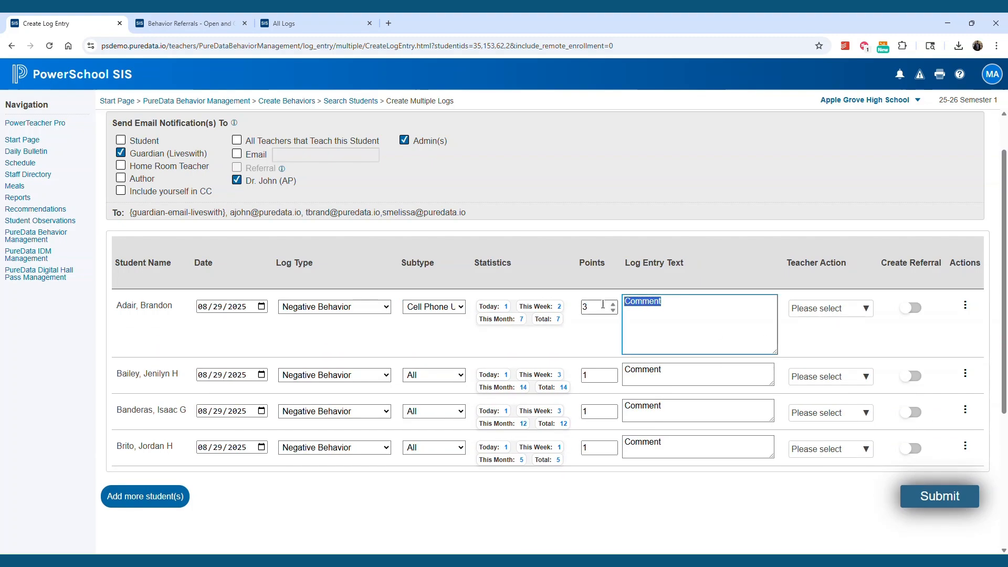
key(ctrl+v)
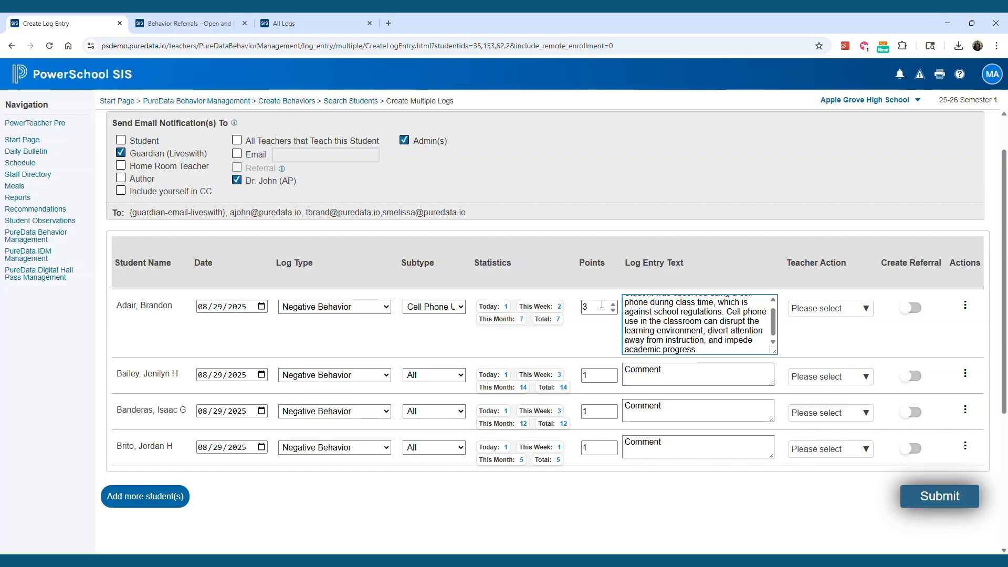
Set the first student's teacher actions to Warning and Parent Contact.
scroll(772, 328, up, 2)
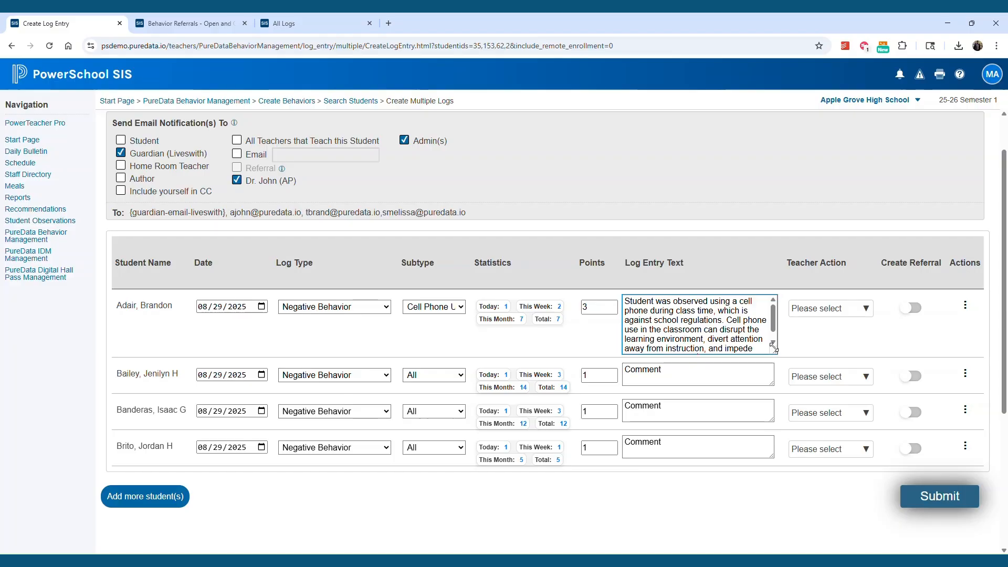
click(856, 316)
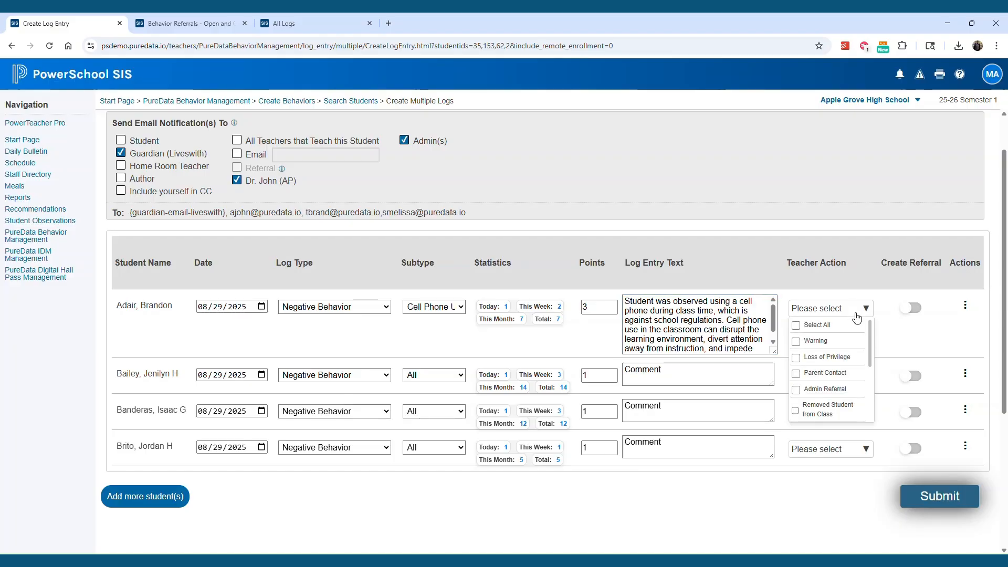
click(797, 342)
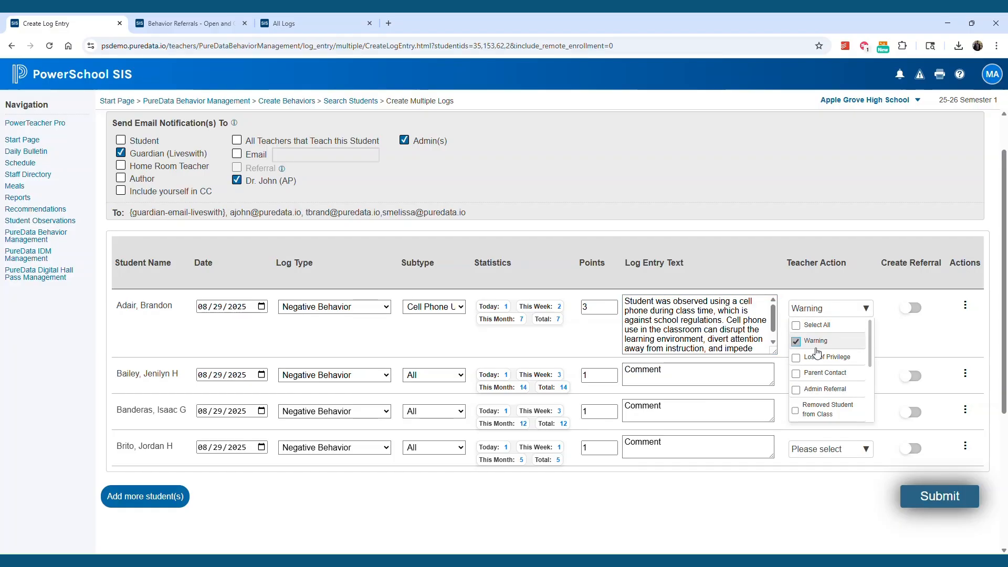
click(820, 373)
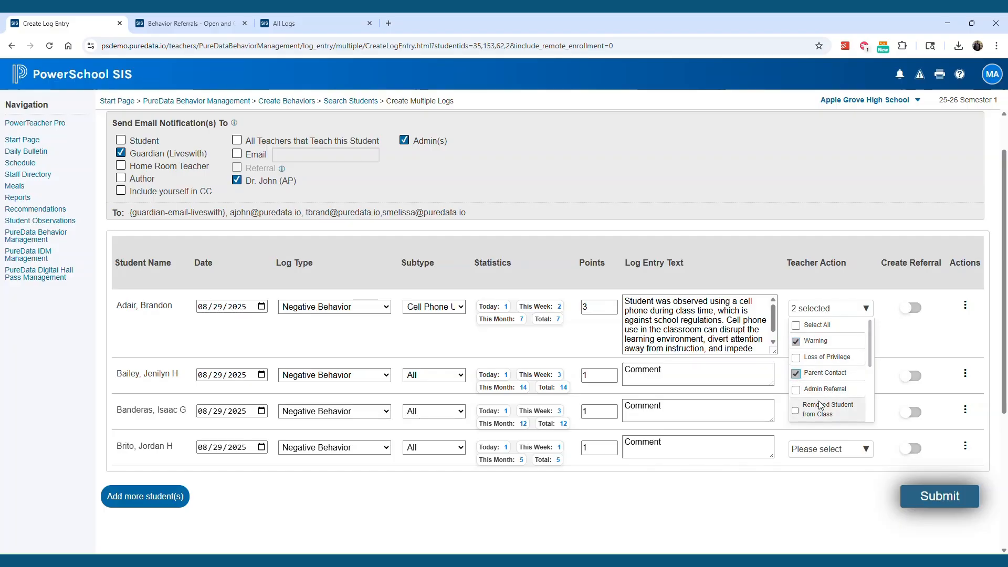
click(865, 311)
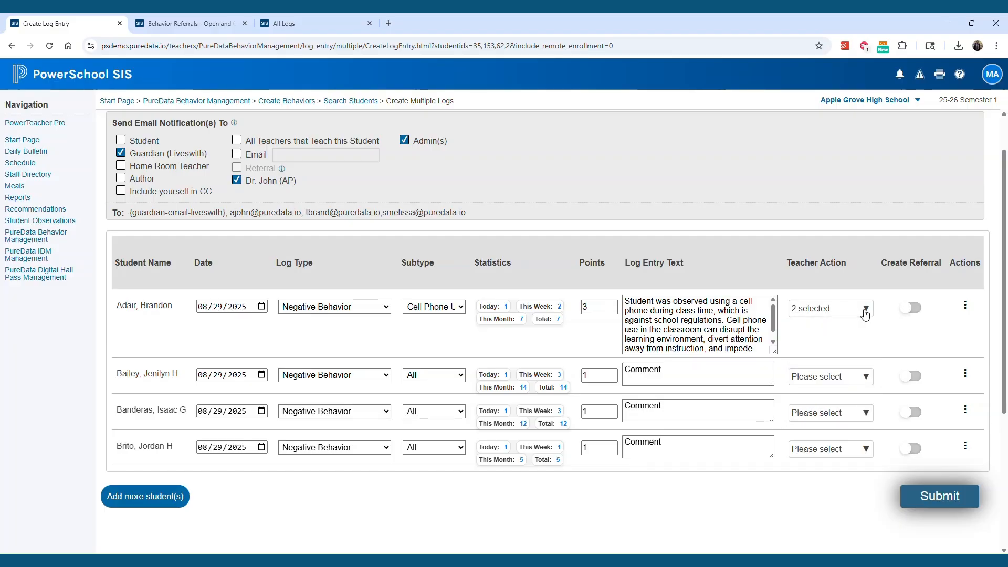
Enable a referral for the first student and copy that entry down to the students below.
click(913, 309)
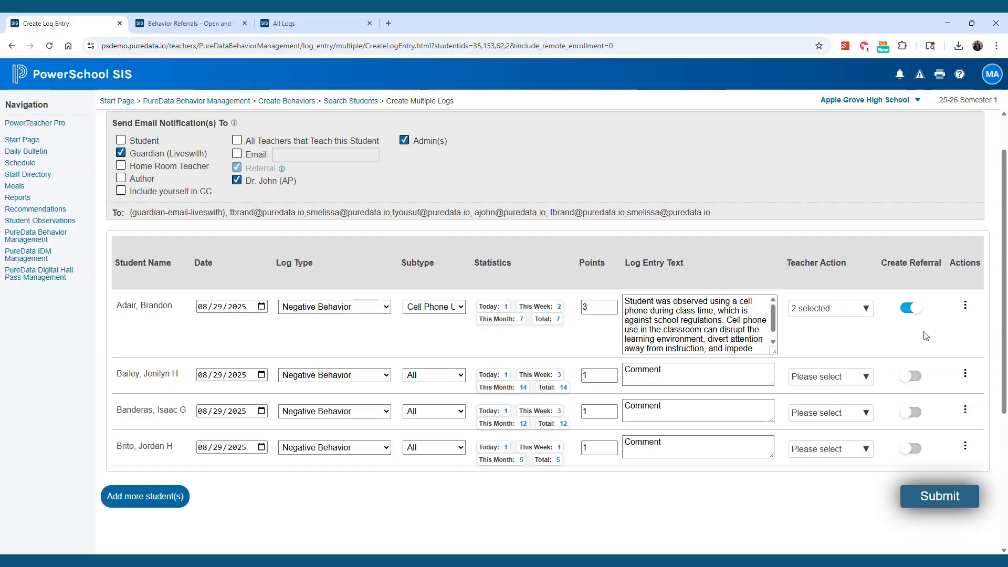
click(966, 310)
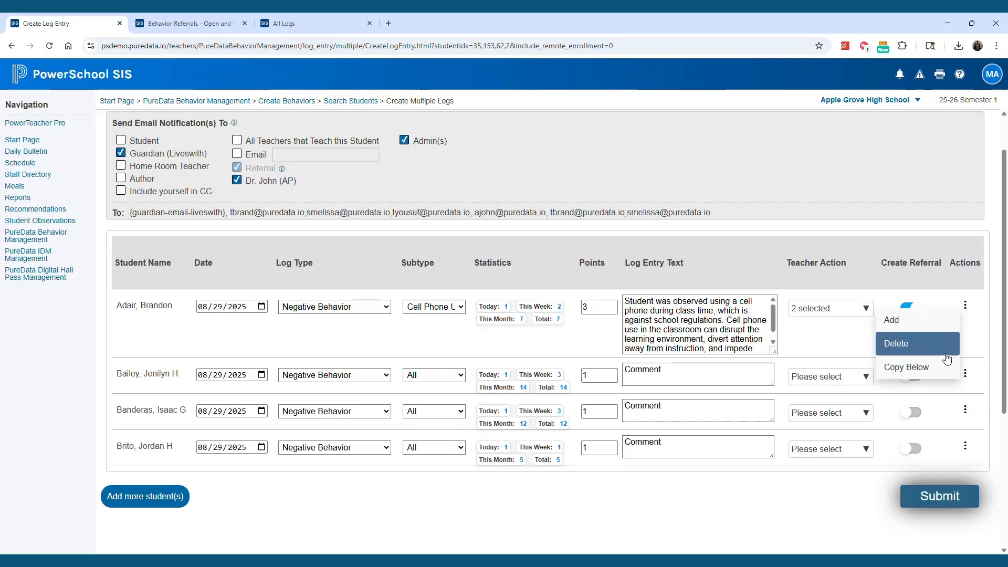
click(908, 367)
Change the last student's subtype to Fighting.
scroll(776, 389, down, 2)
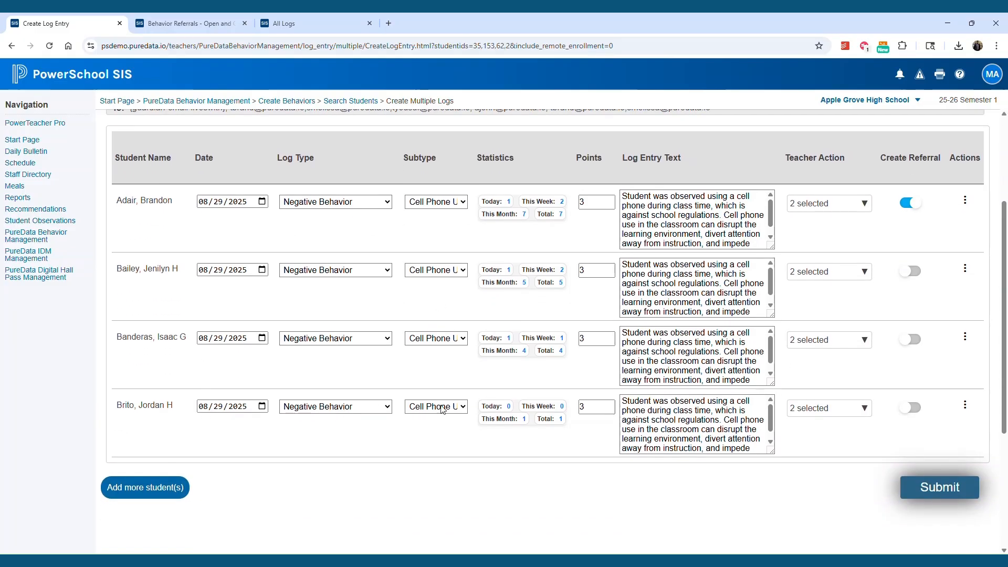
click(442, 407)
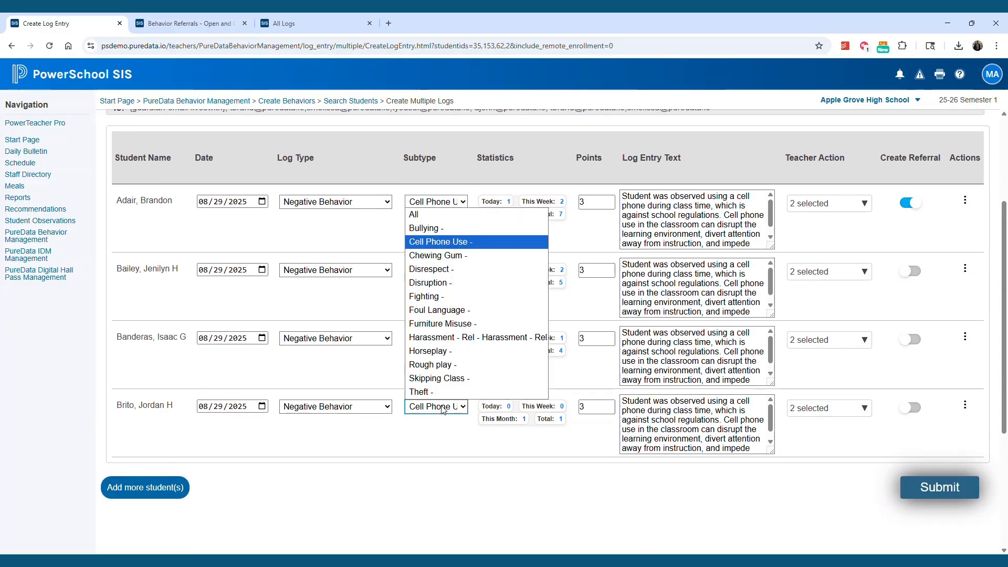
click(461, 295)
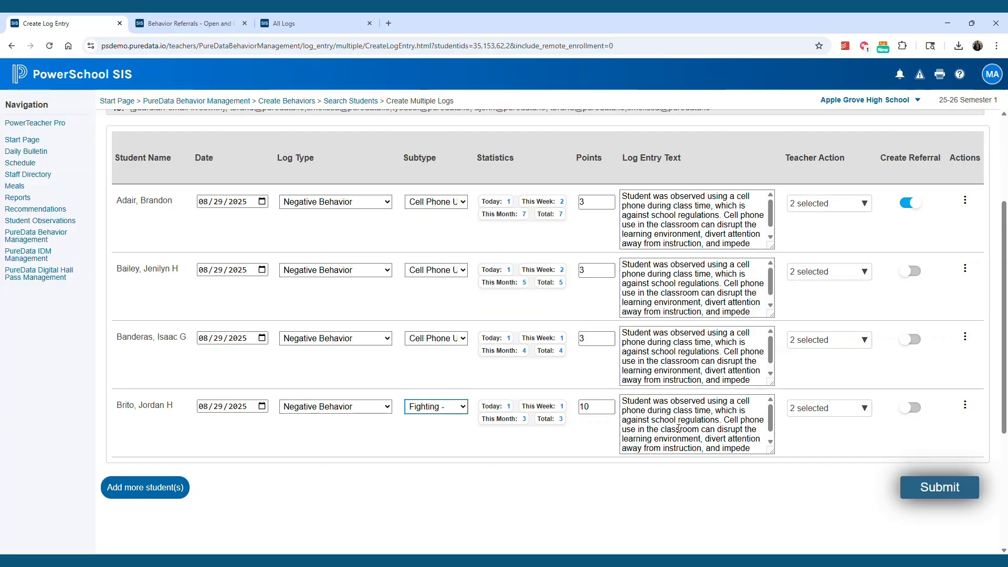
Submit the behavior logs for all four students and acknowledge the confirmation.
click(937, 484)
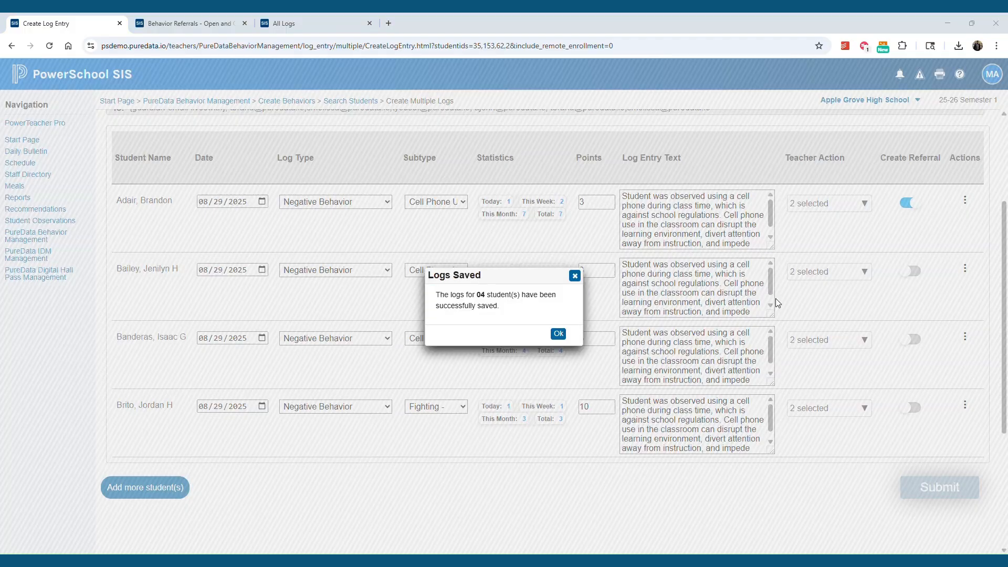
click(558, 334)
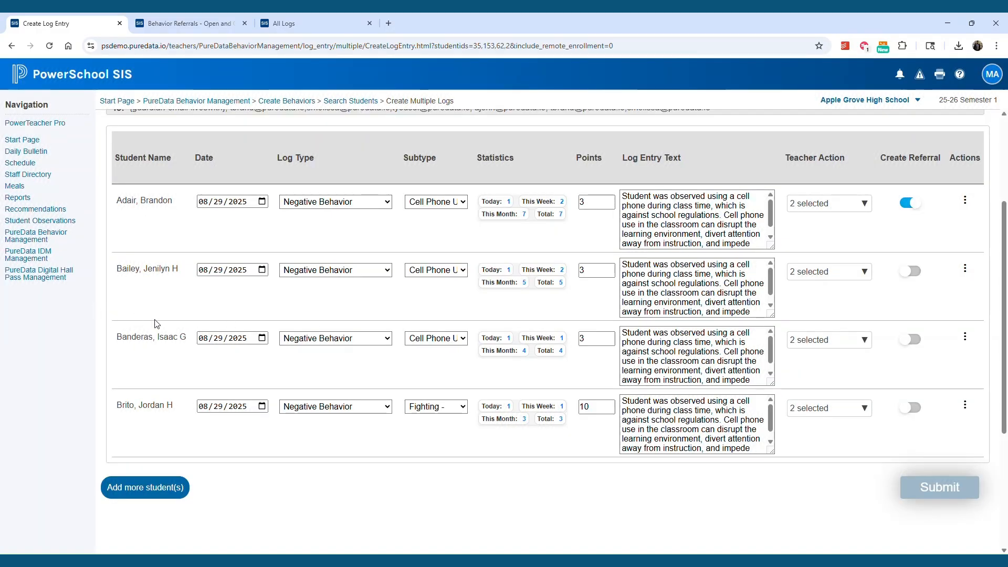
Return to PureData Behavior Management and open PBIS Entry.
click(33, 239)
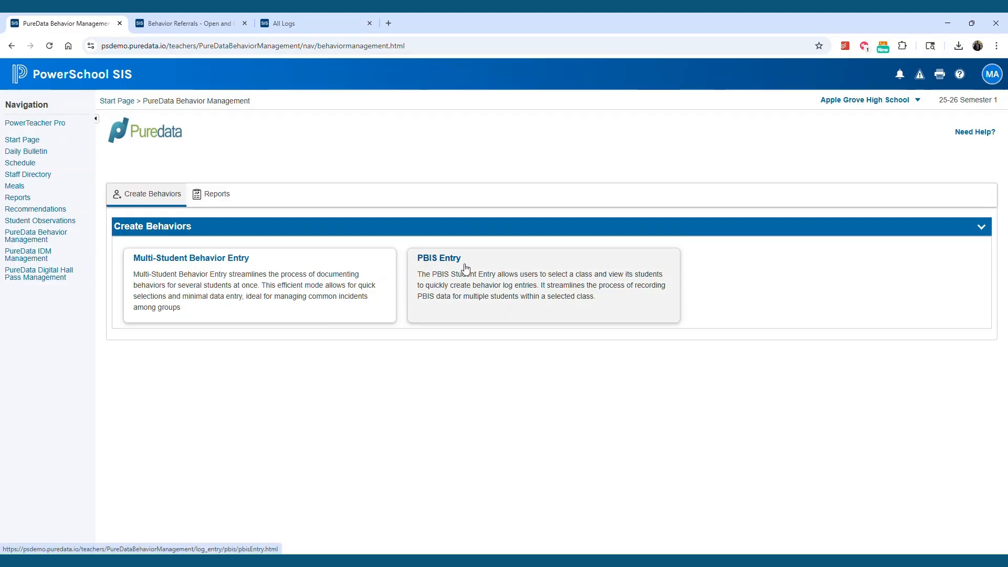
click(439, 263)
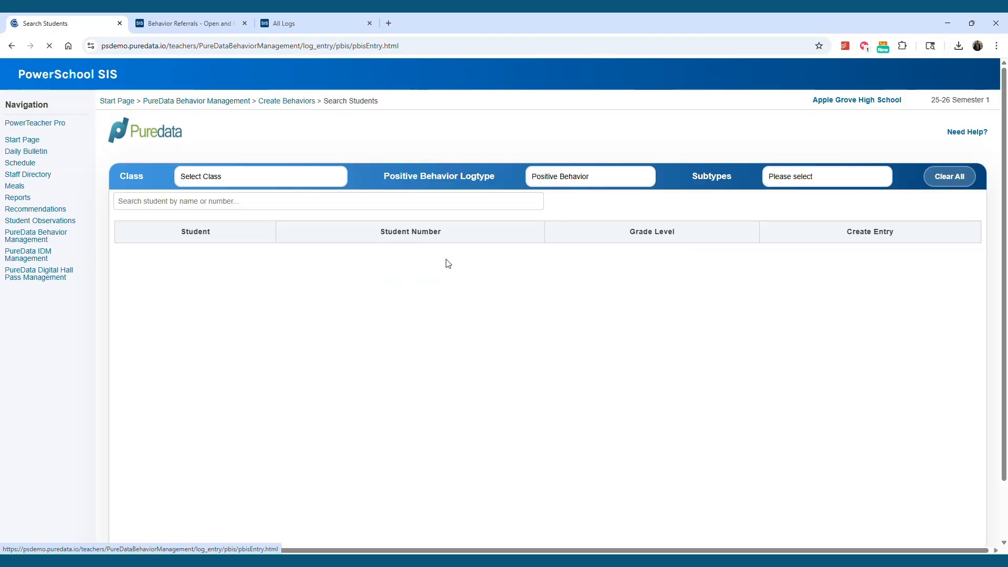
Select class 1(A) - U.S. History - 2 for PBIS Entry and set the positive behavior subtype to Participation.
click(311, 185)
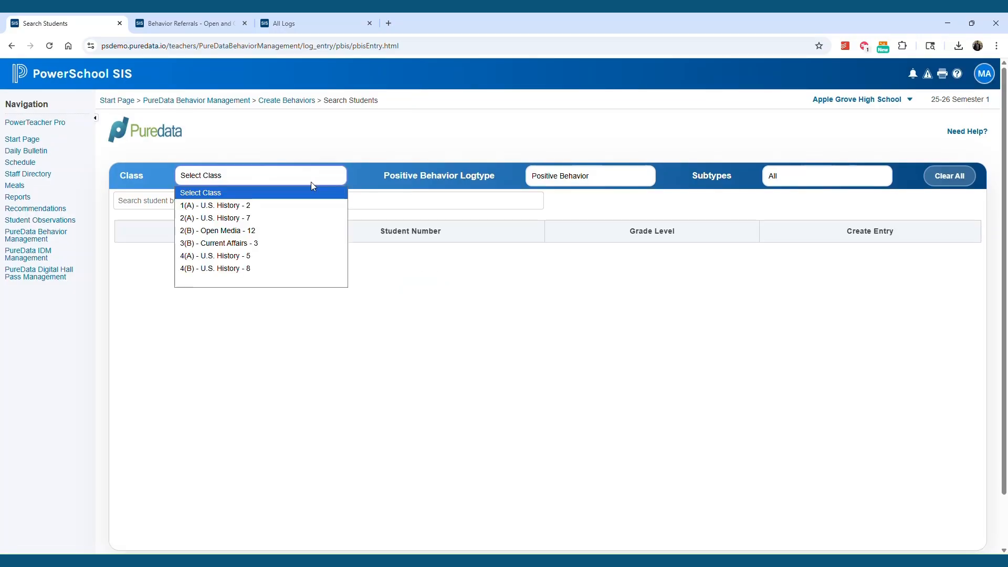
click(303, 210)
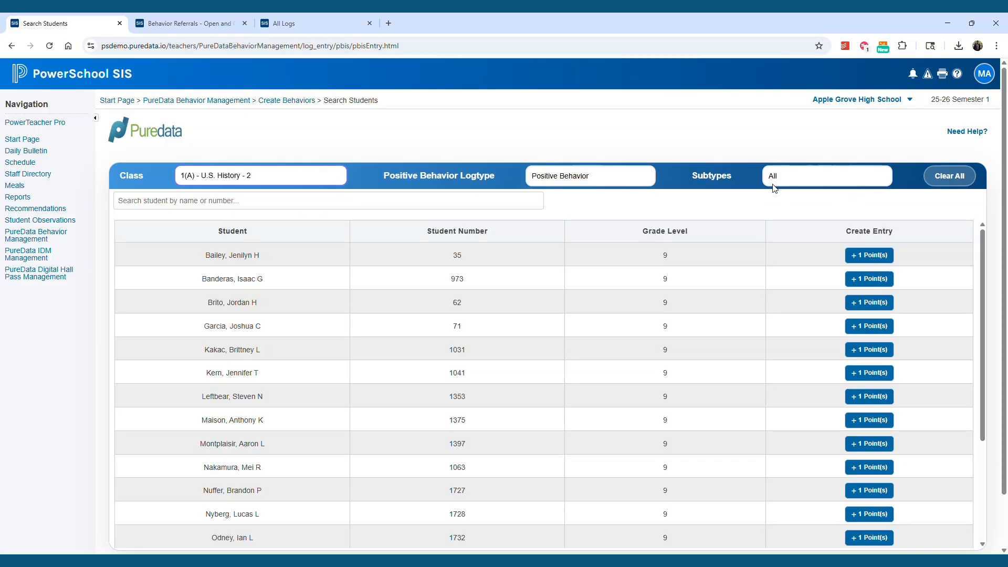
click(832, 178)
click(834, 206)
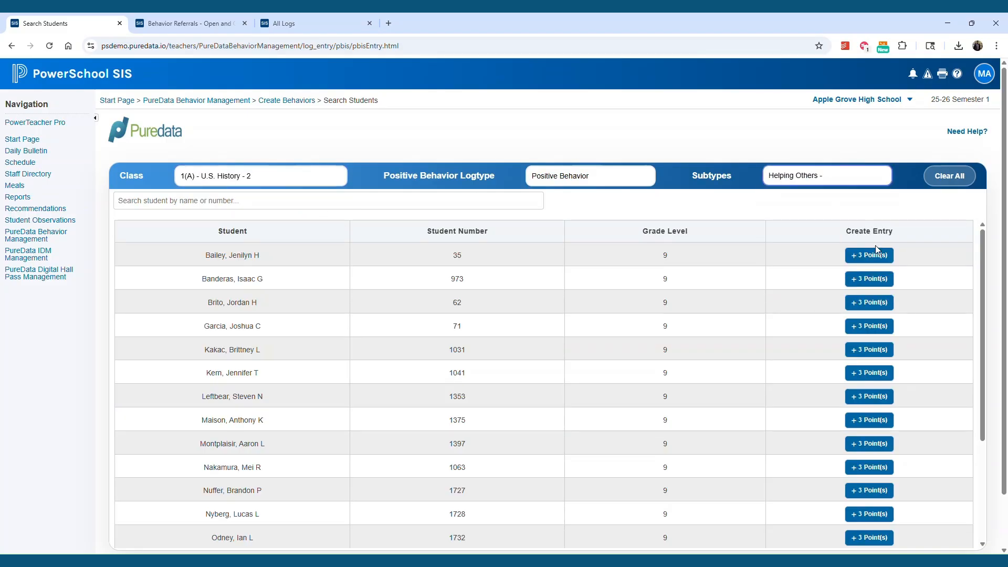
click(835, 185)
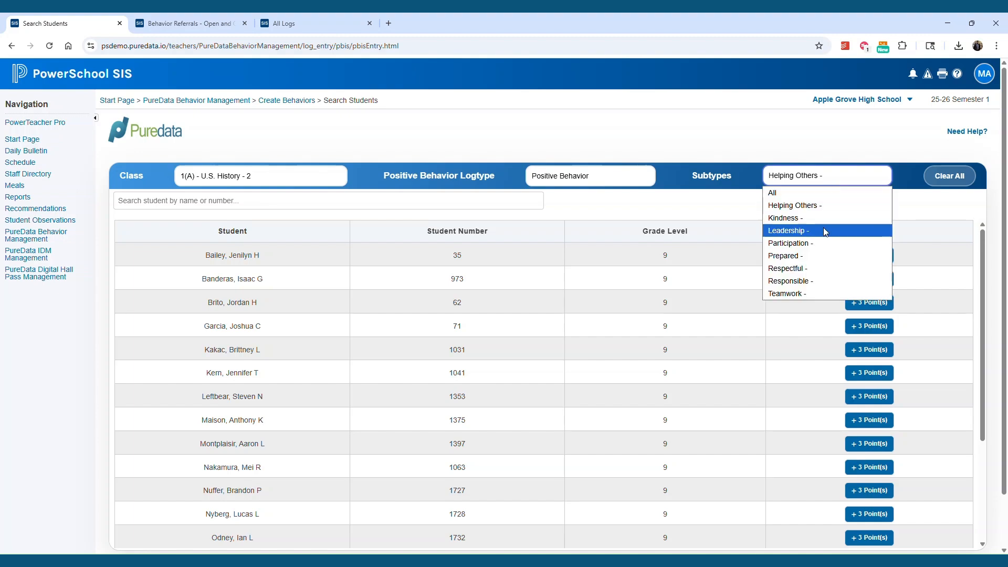
click(824, 238)
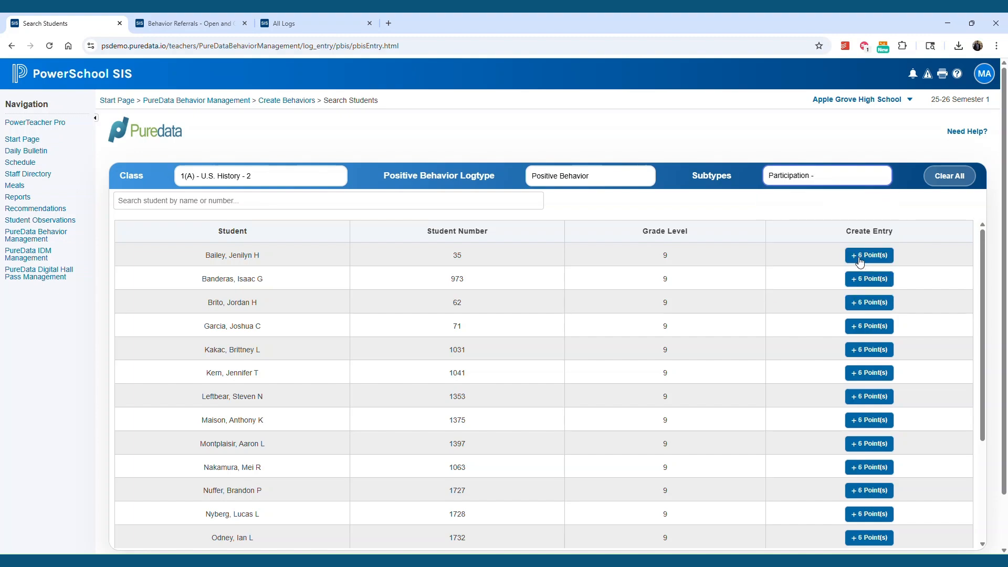
Award +6 Participation points to each of the first four students in the class list.
click(864, 256)
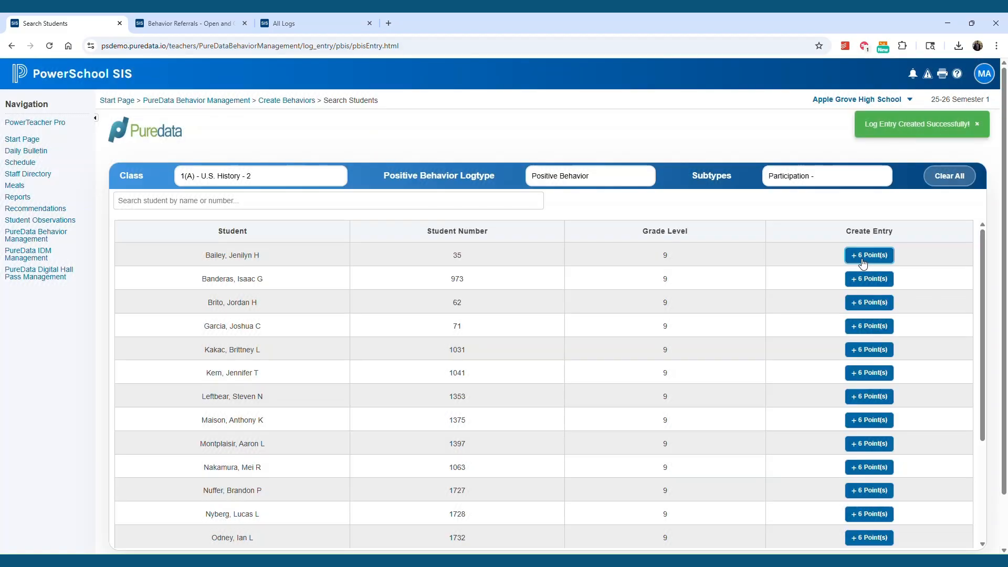
click(865, 280)
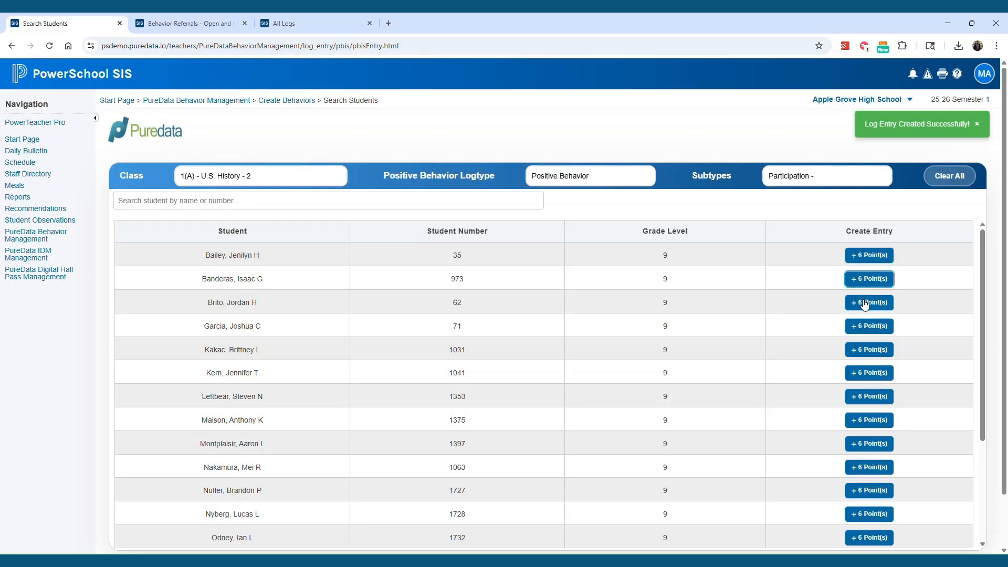
click(861, 303)
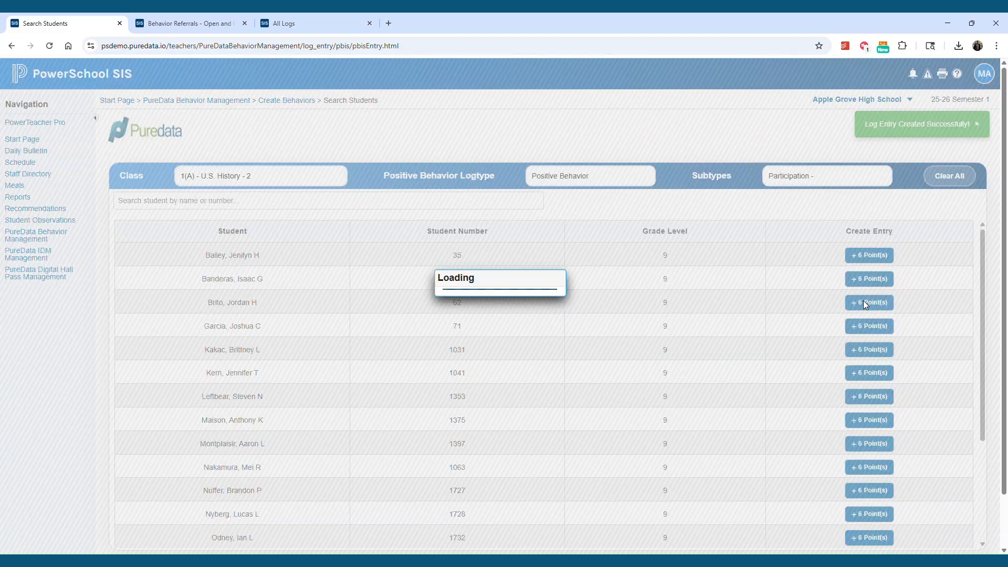
click(859, 331)
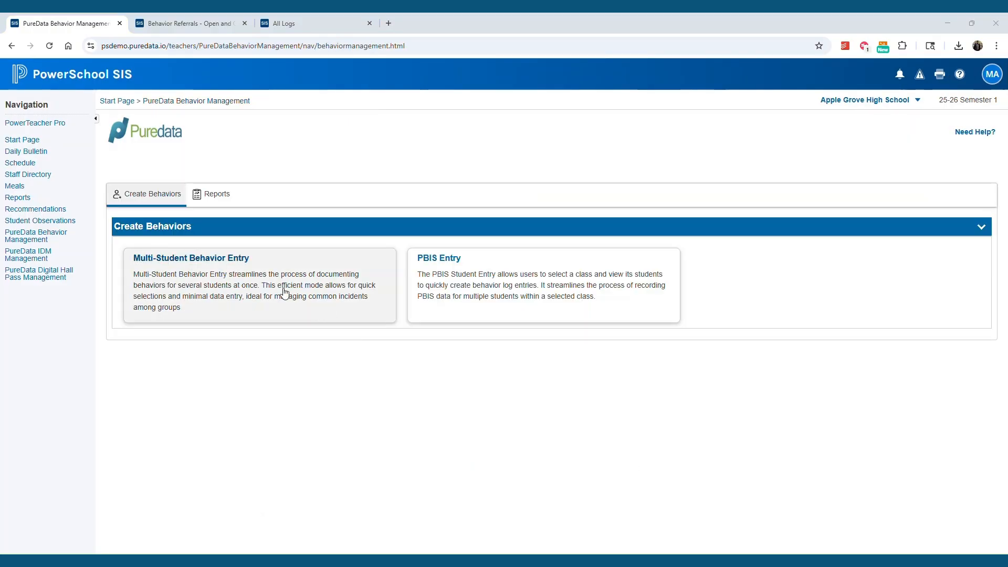
Open the behavior Reports section and review the All Logs and Behavior Referrals - Open and Closed reports.
click(218, 196)
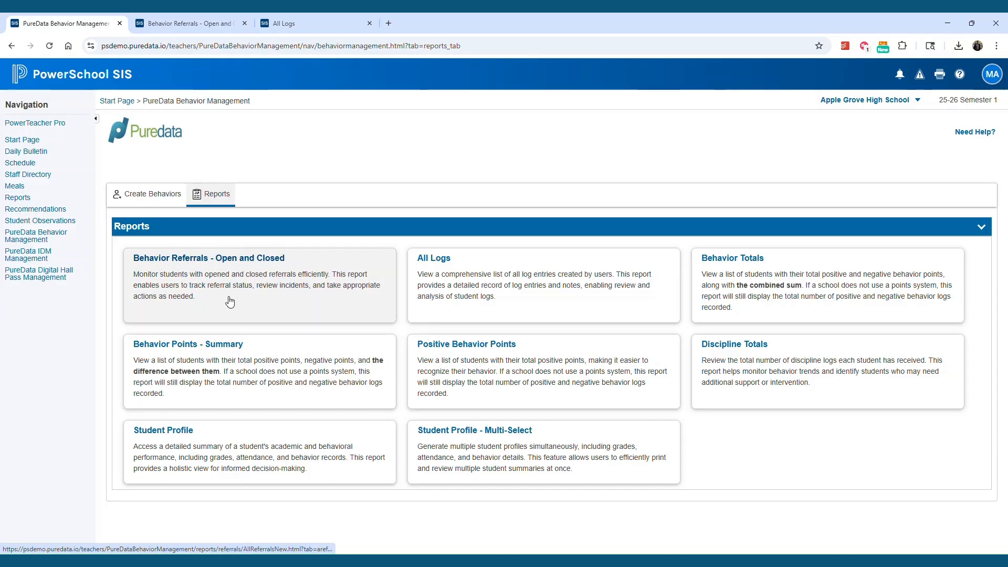
click(299, 26)
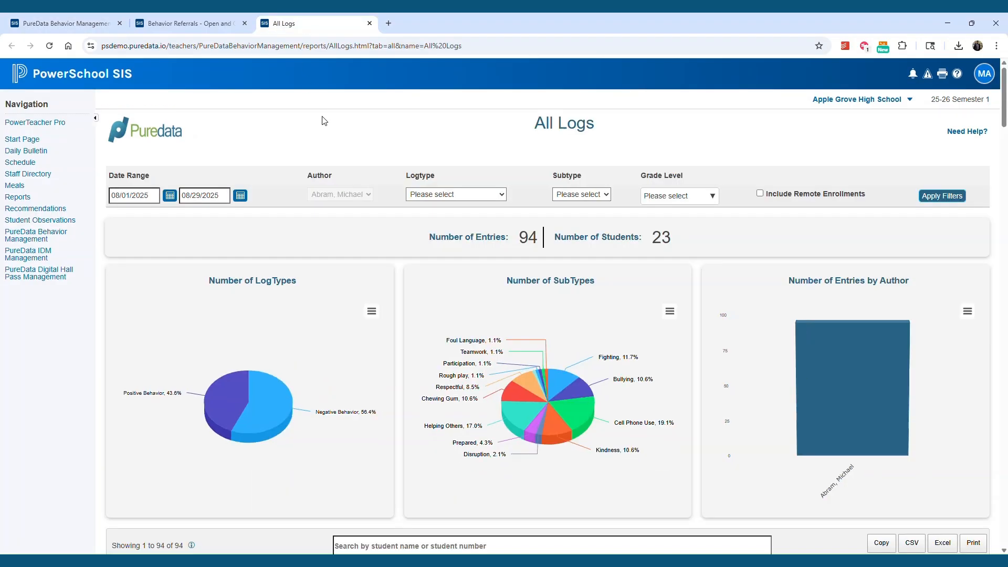
click(190, 23)
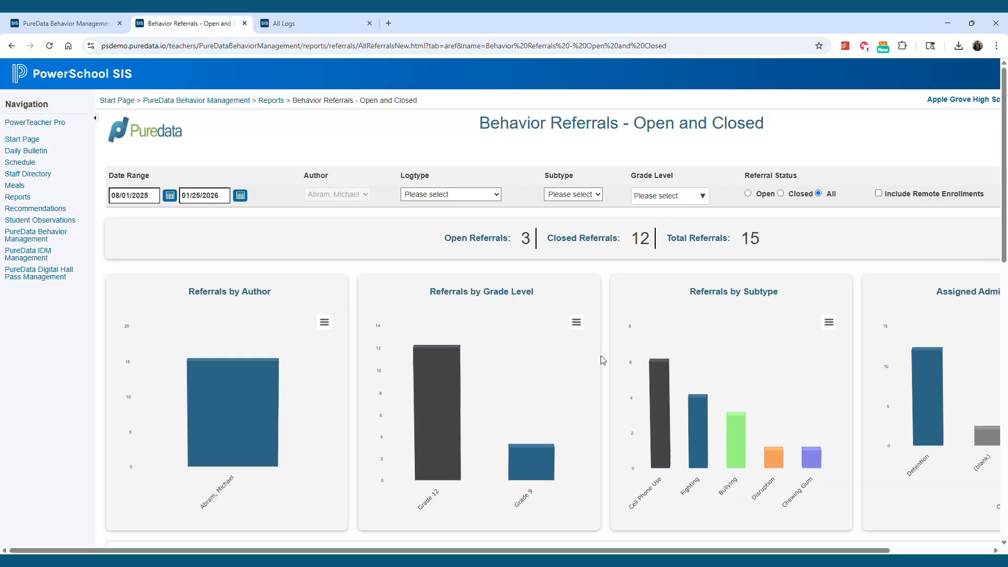